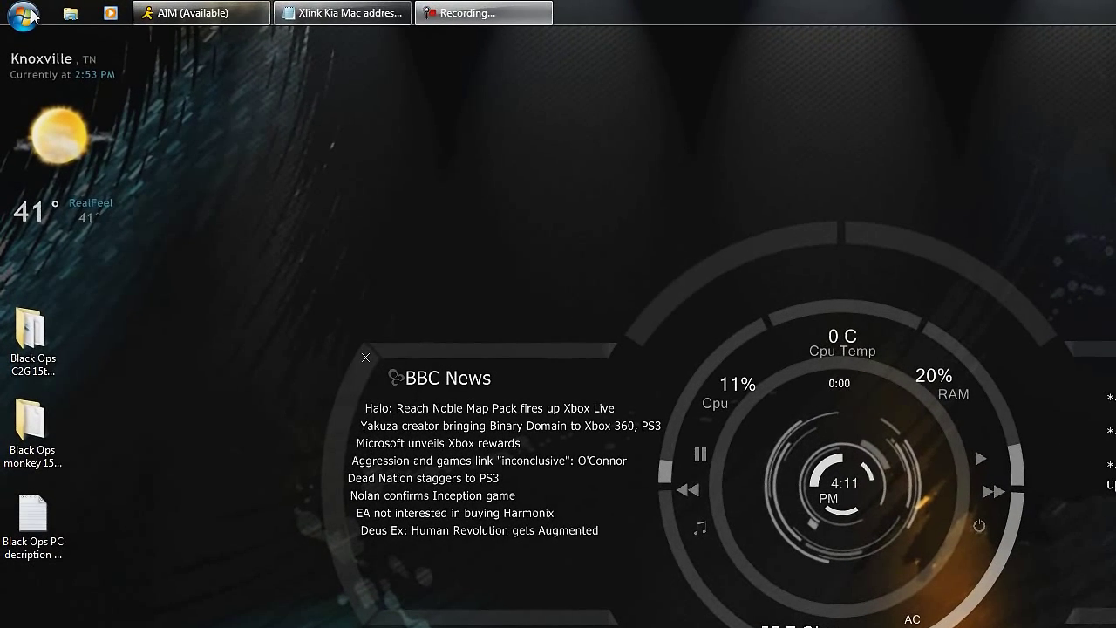
- Launch Command Prompt from Accessories, centre its window and enter the ipconfig/all command
{"action": "key", "text": "super"}
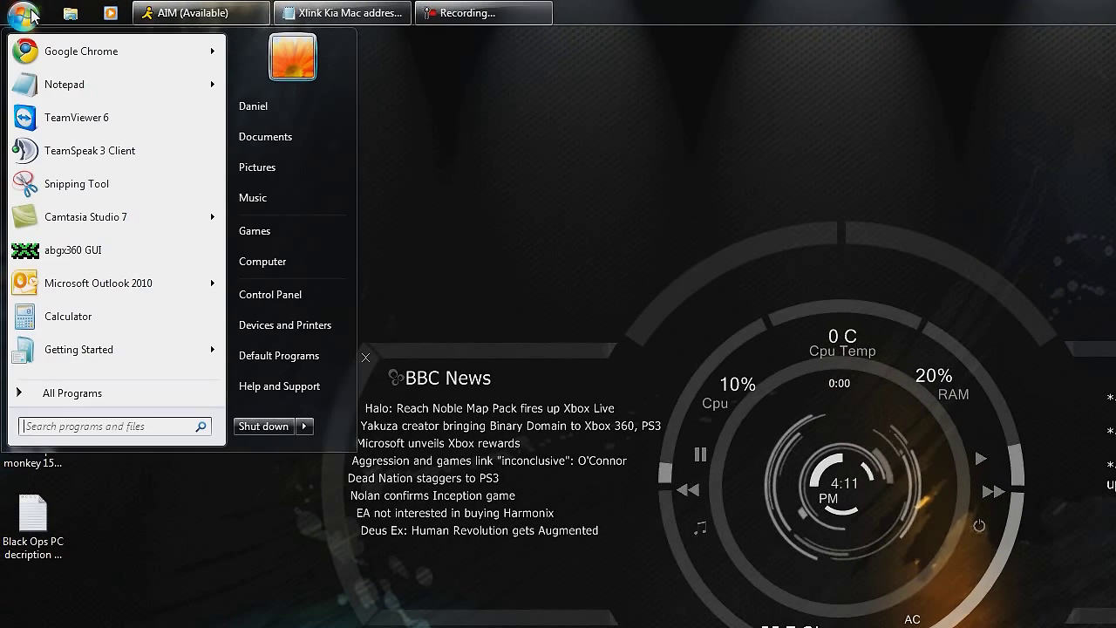
{"action": "left_click", "coordinate": [54, 394]}
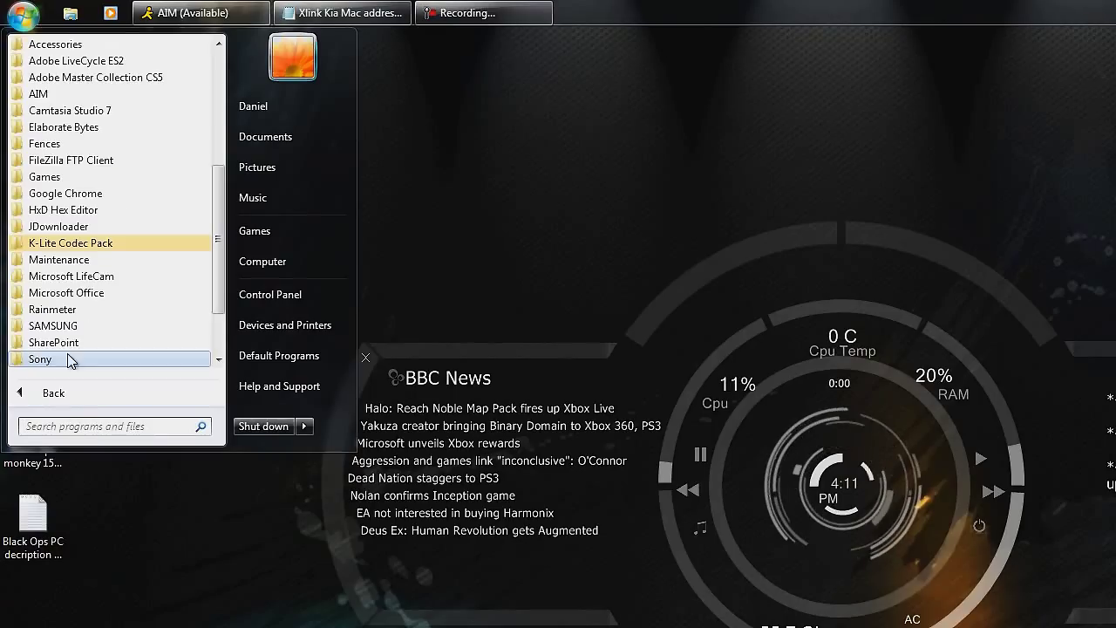
{"action": "left_click", "coordinate": [58, 48]}
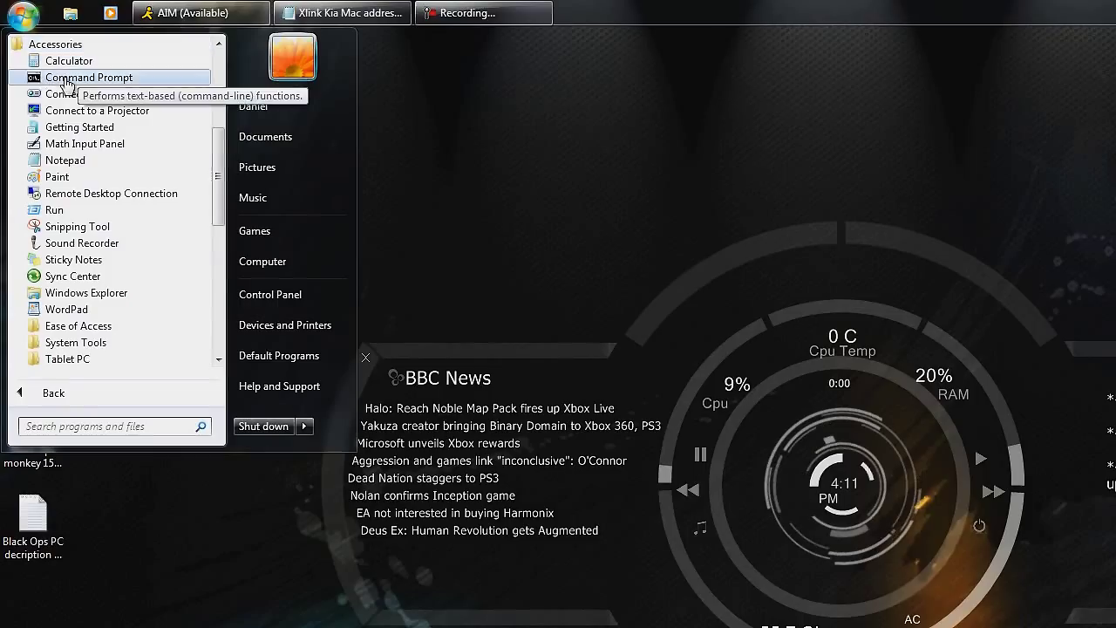
{"action": "left_click", "coordinate": [96, 77]}
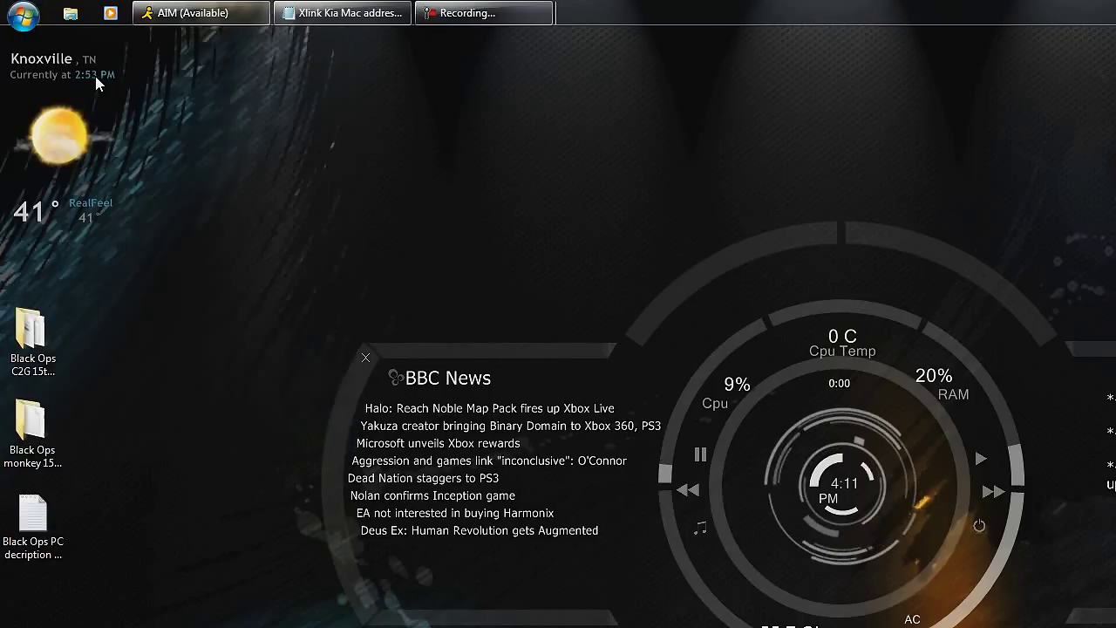
{"action": "left_click_drag", "start_coordinate": [307, 52], "coordinate": [694, 137]}
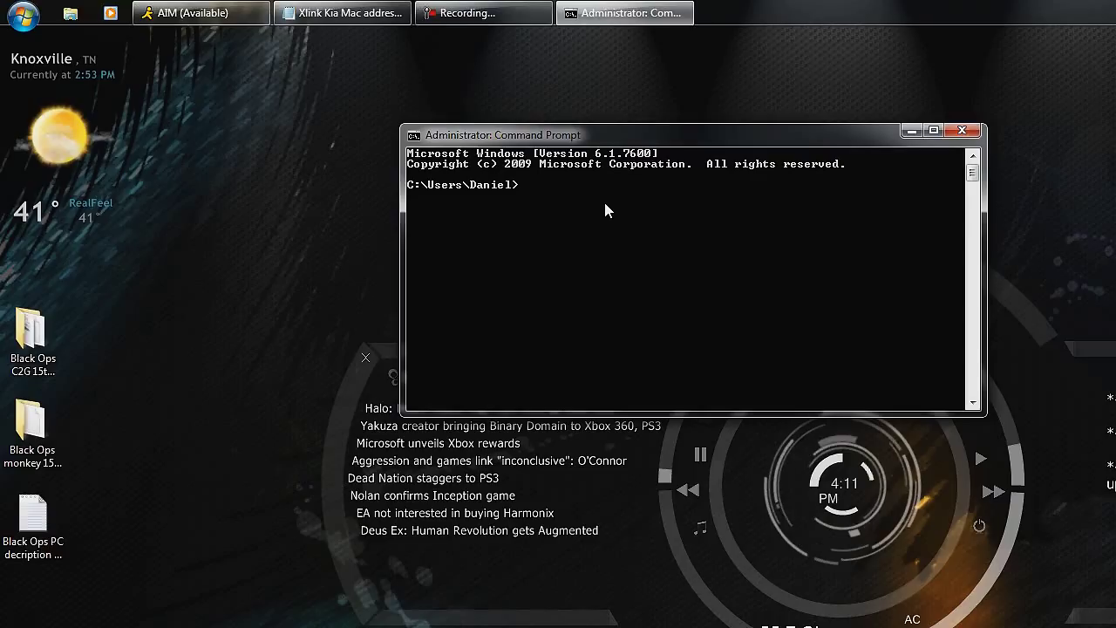
{"action": "type", "text": "ipco"}
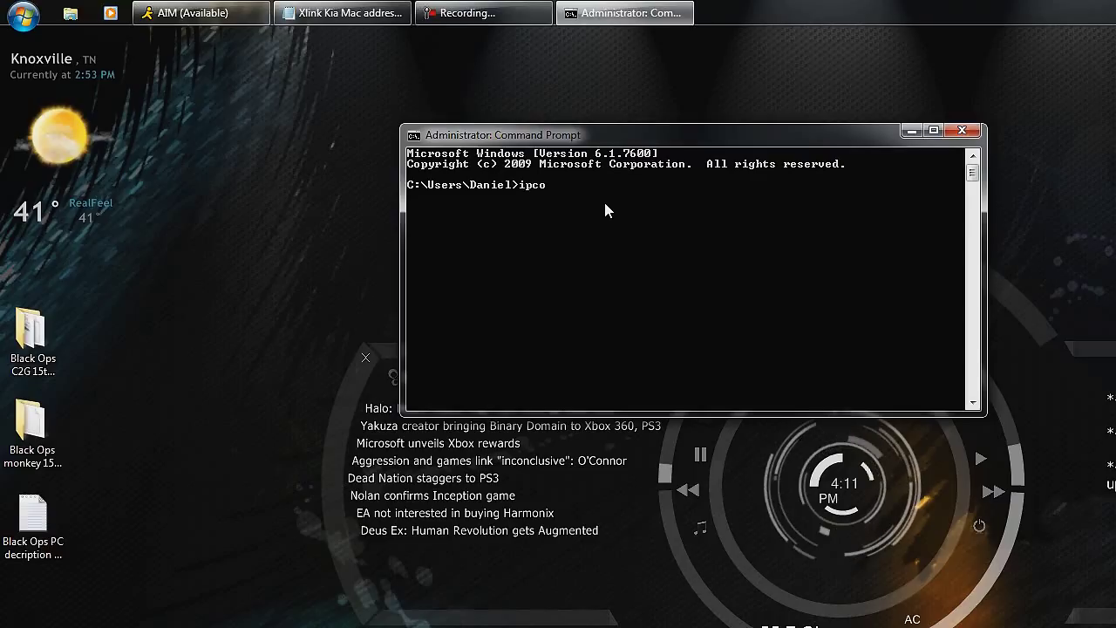
{"action": "type", "text": "nfig"}
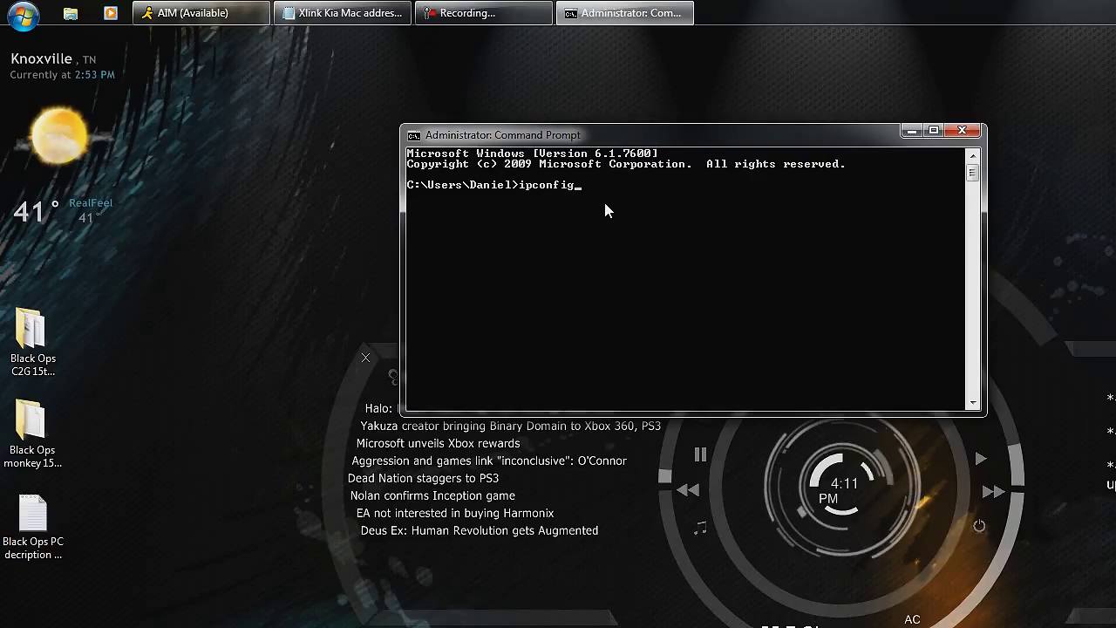
{"action": "type", "text": "/all"}
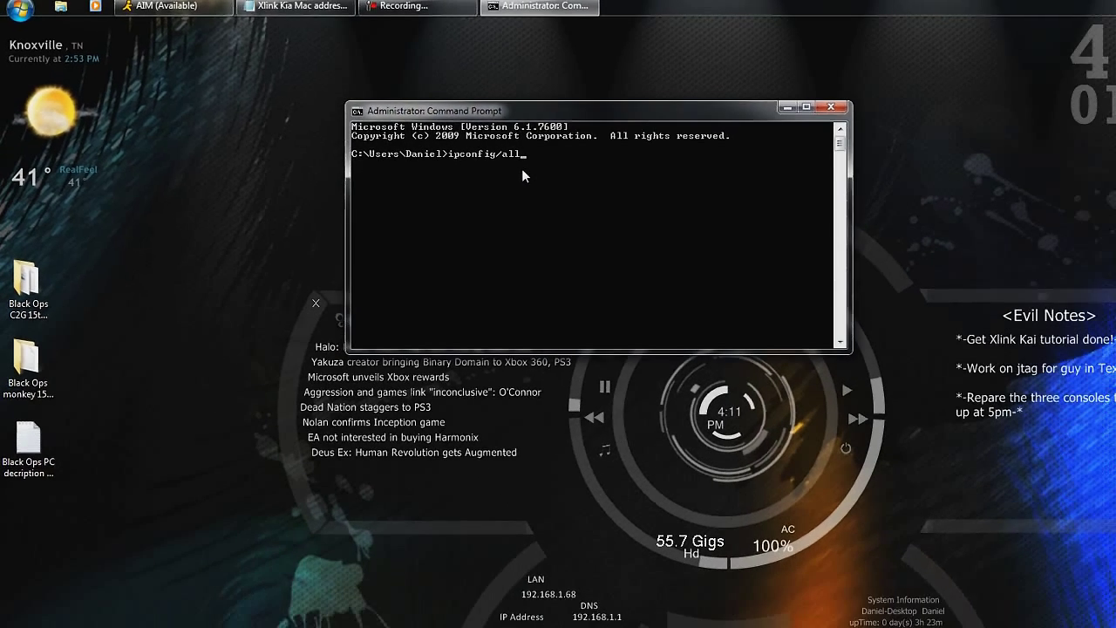
- Run ipconfig/all and maximize the window to read IPv4 192.168.1.68 and gateway 192.168.1.1
{"action": "key", "text": "Return"}
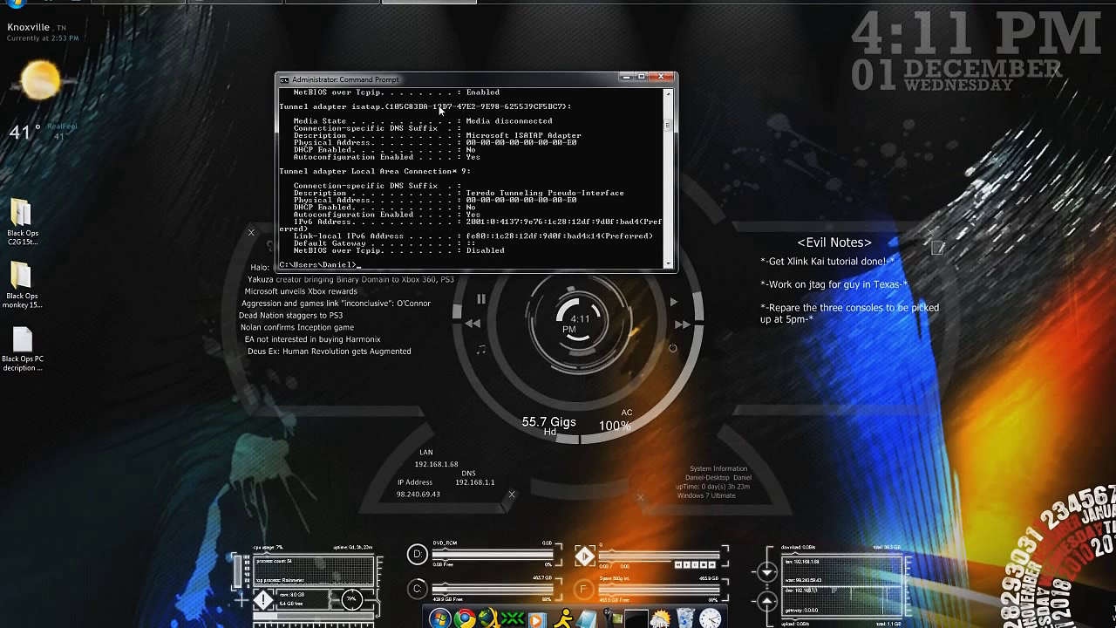
{"action": "left_click", "coordinate": [640, 77]}
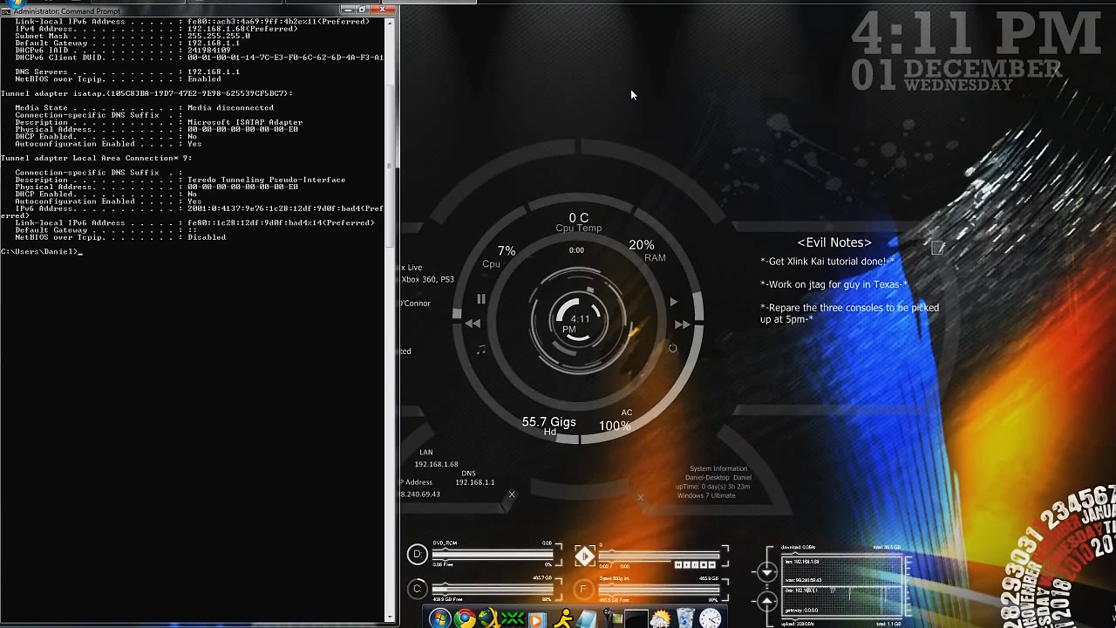
{"action": "scroll", "coordinate": [261, 261], "scroll_direction": "up", "scroll_amount": 10}
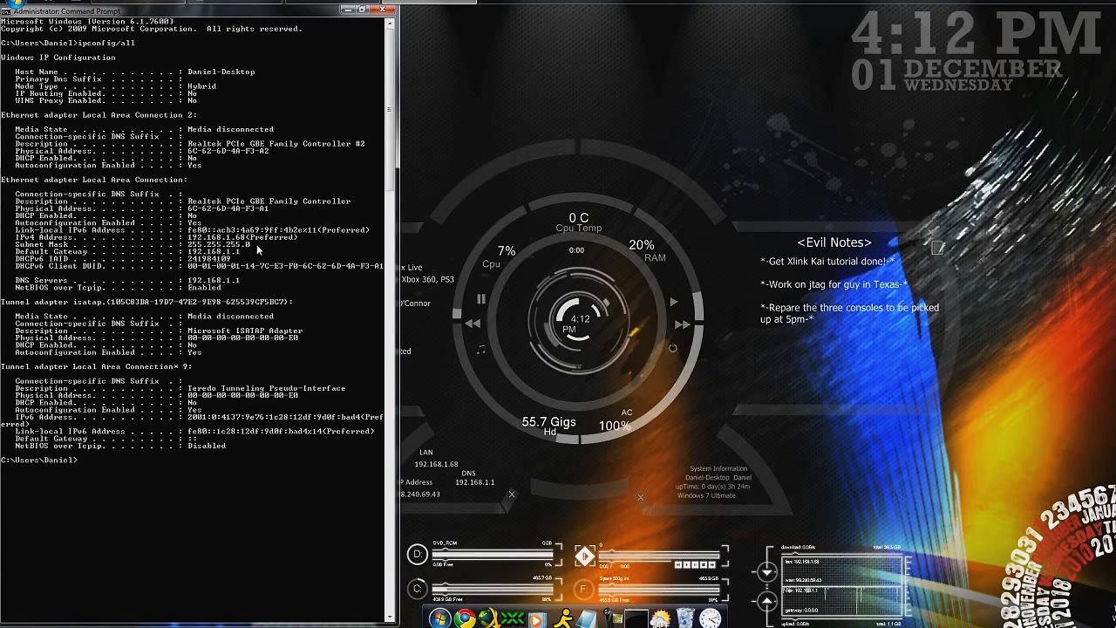
- Close Command Prompt and go to Network Connections via Change adapter settings
{"action": "left_click", "coordinate": [381, 11]}
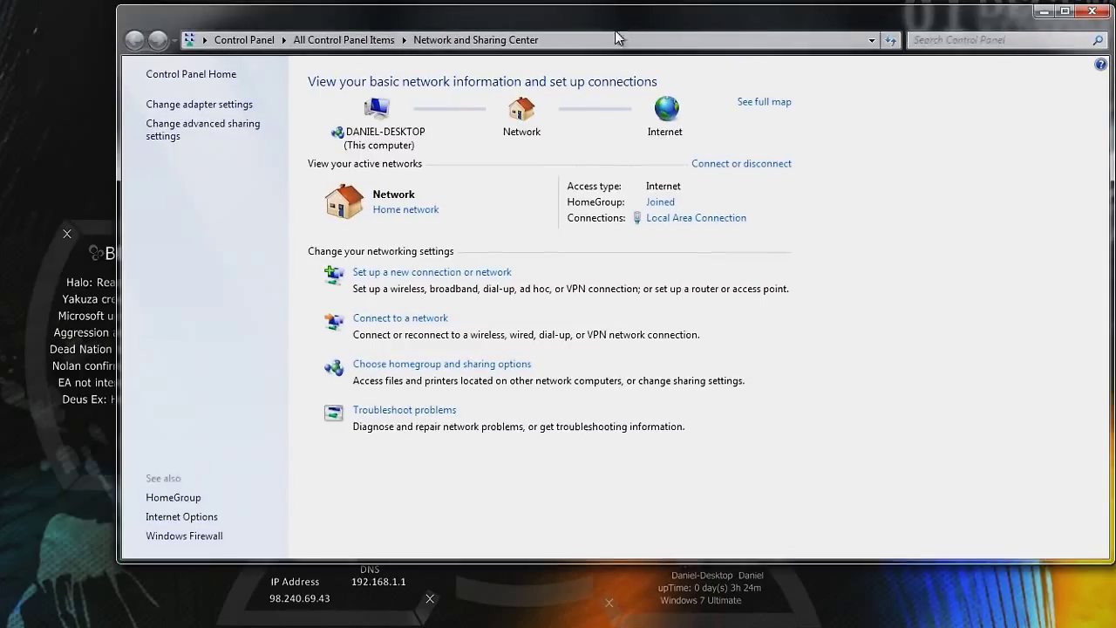
{"action": "left_click", "coordinate": [190, 113]}
{"action": "left_click", "coordinate": [174, 105]}
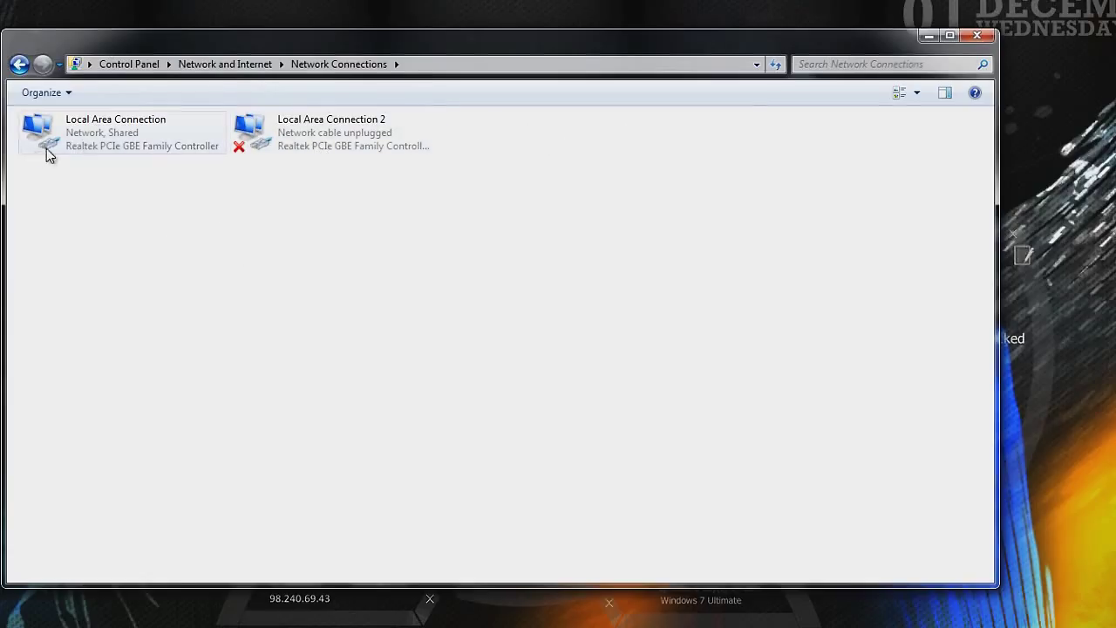
{"action": "right_click", "coordinate": [86, 130]}
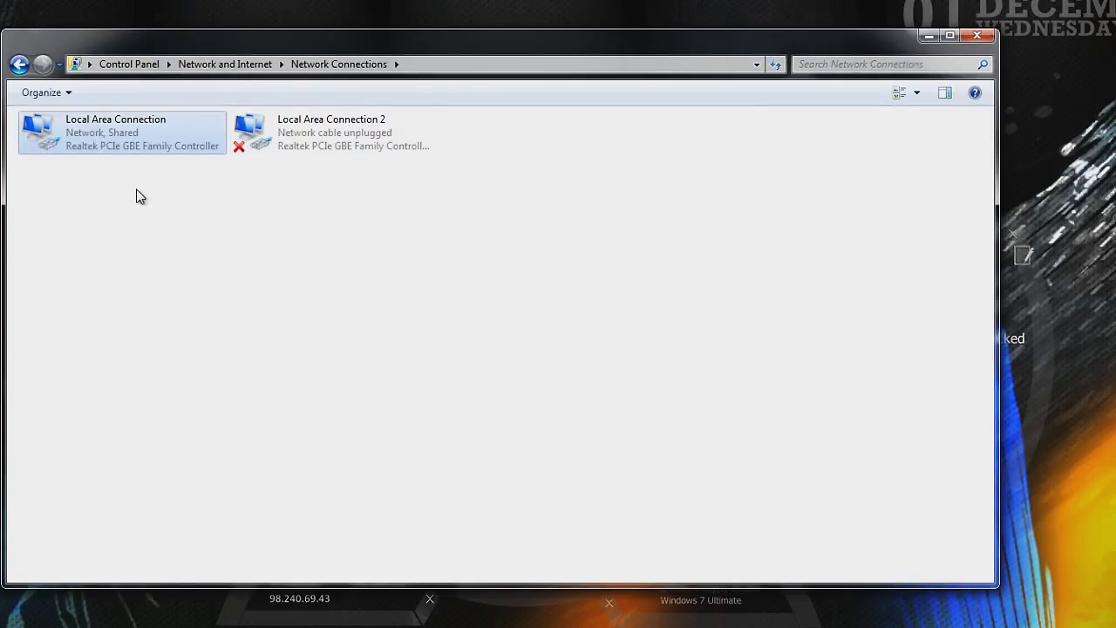
- In Local Area Connection Properties, confirm Internet Connection Sharing is allowed on the Sharing page
{"action": "left_click", "coordinate": [132, 289]}
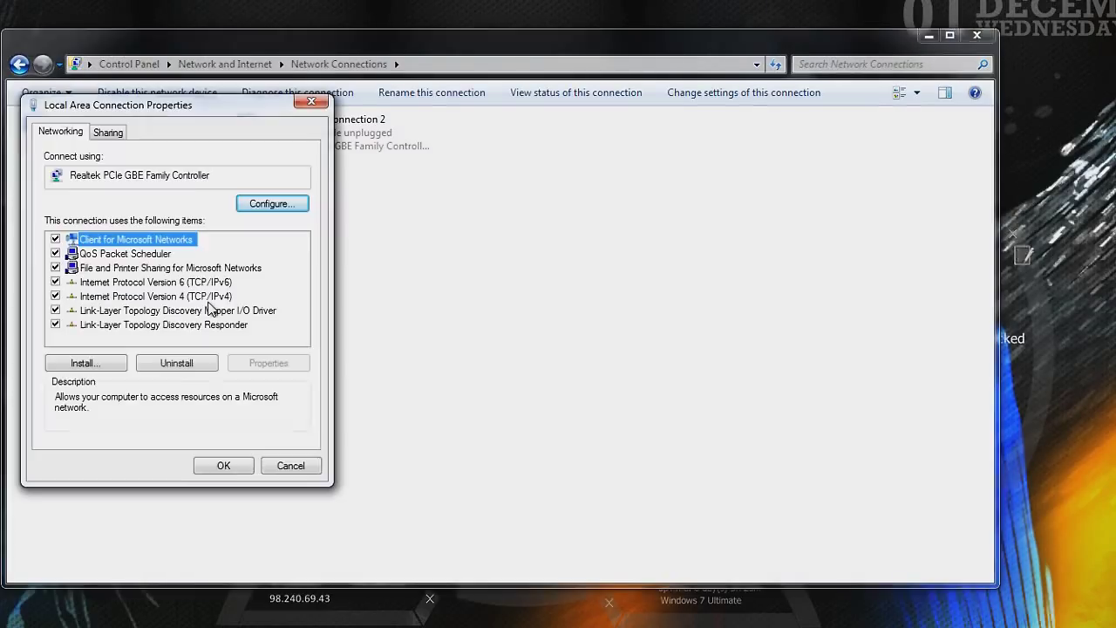
{"action": "left_click_drag", "start_coordinate": [172, 113], "coordinate": [523, 144]}
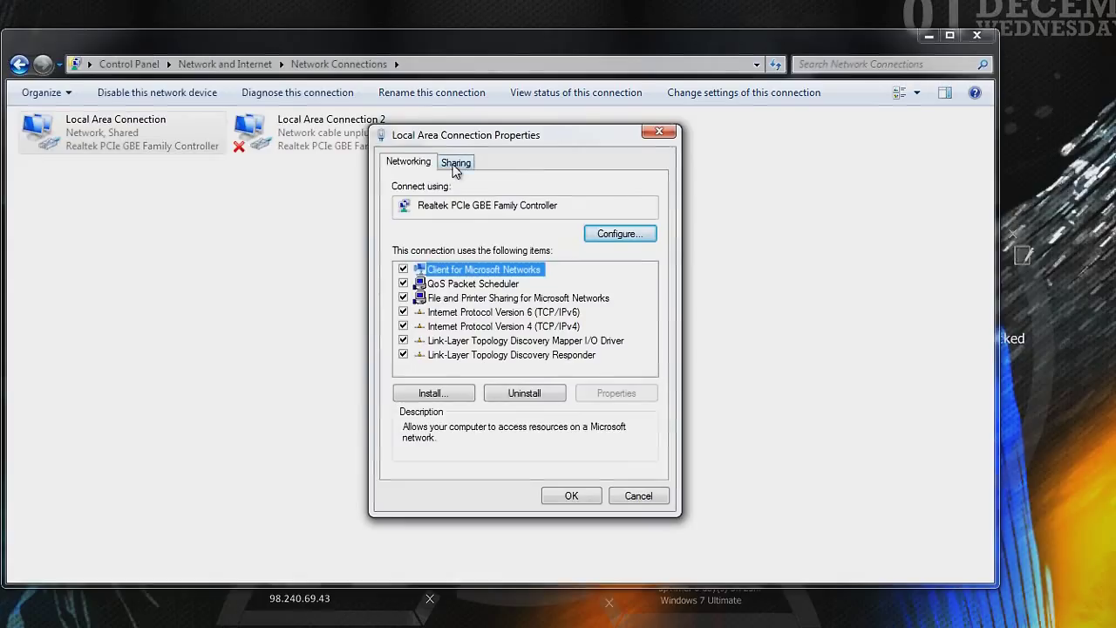
{"action": "left_click", "coordinate": [455, 164]}
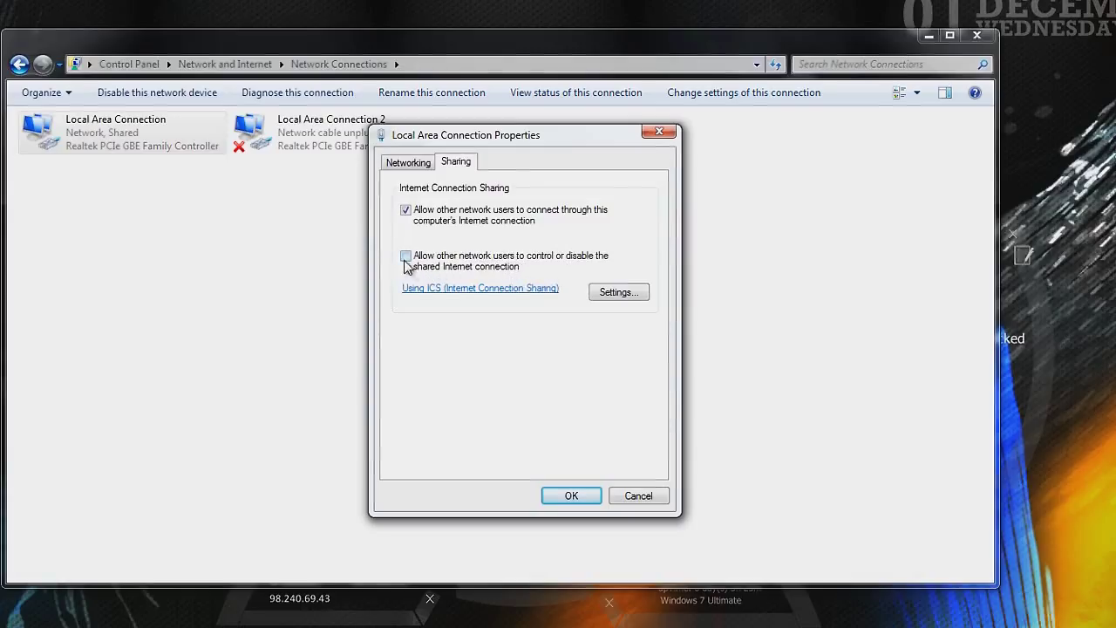
{"action": "left_click", "coordinate": [407, 165]}
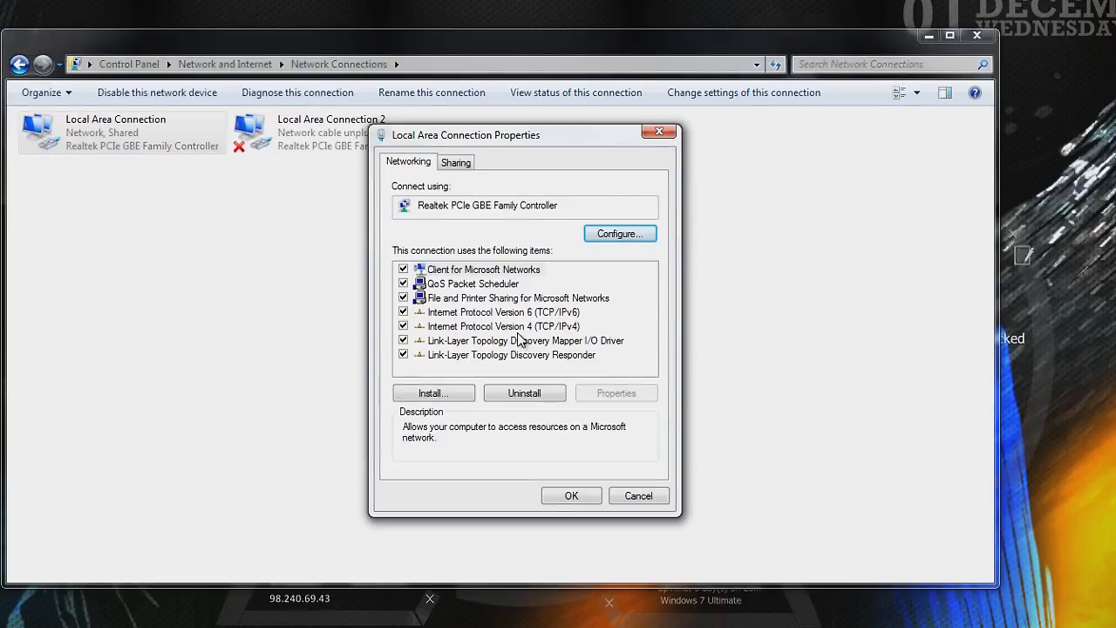
- Open the TCP/IPv4 properties and switch to Use the following IP address
{"action": "left_click", "coordinate": [468, 328]}
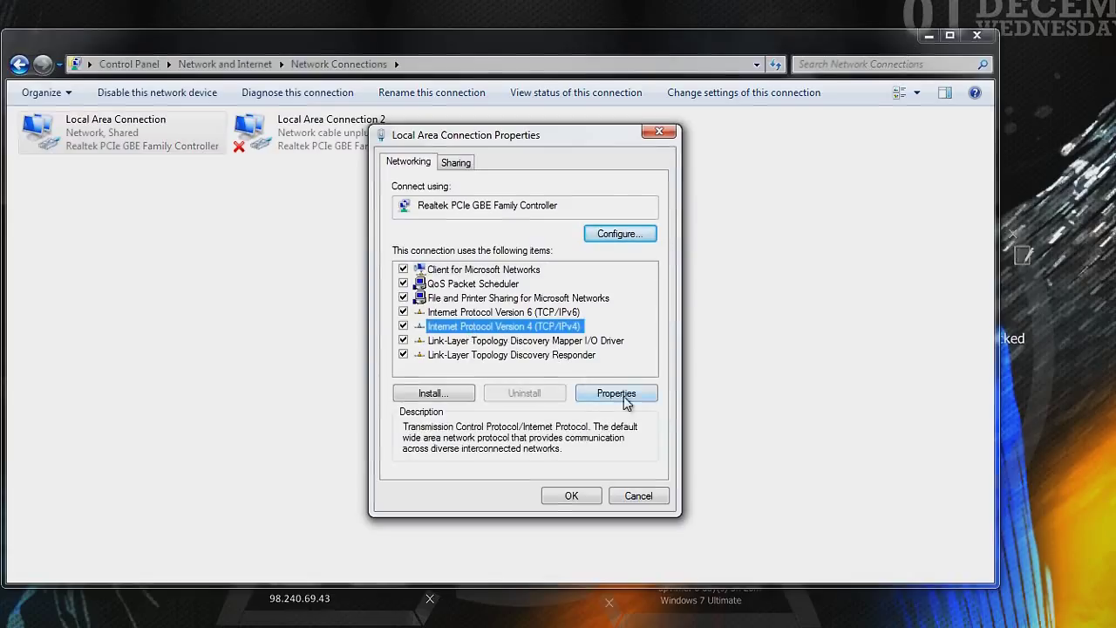
{"action": "left_click", "coordinate": [611, 397]}
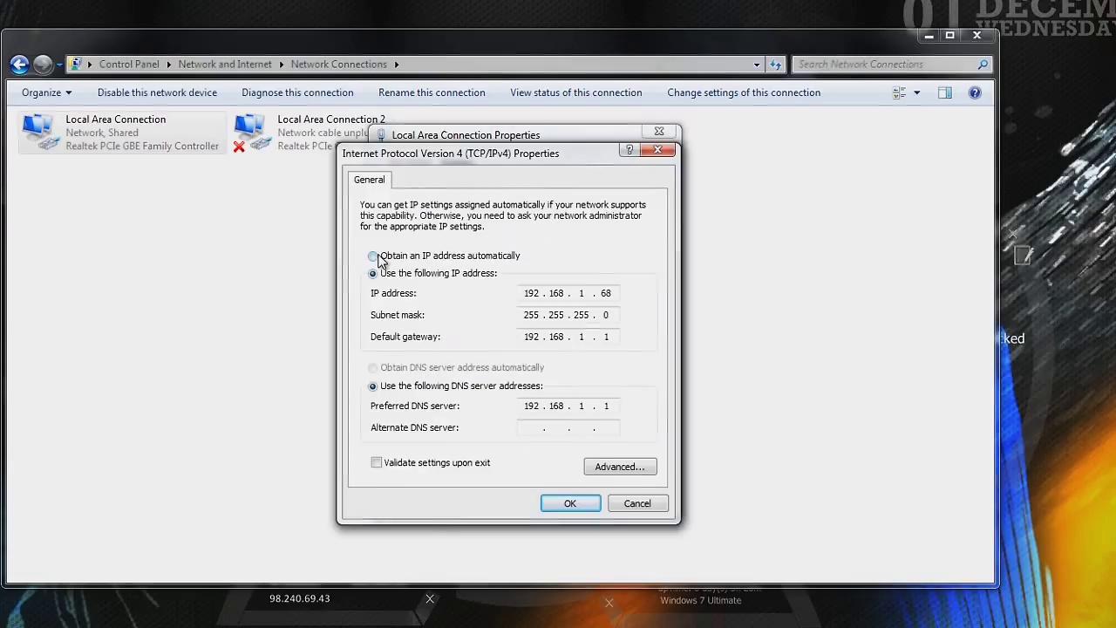
{"action": "left_click", "coordinate": [376, 256]}
{"action": "left_click", "coordinate": [373, 367]}
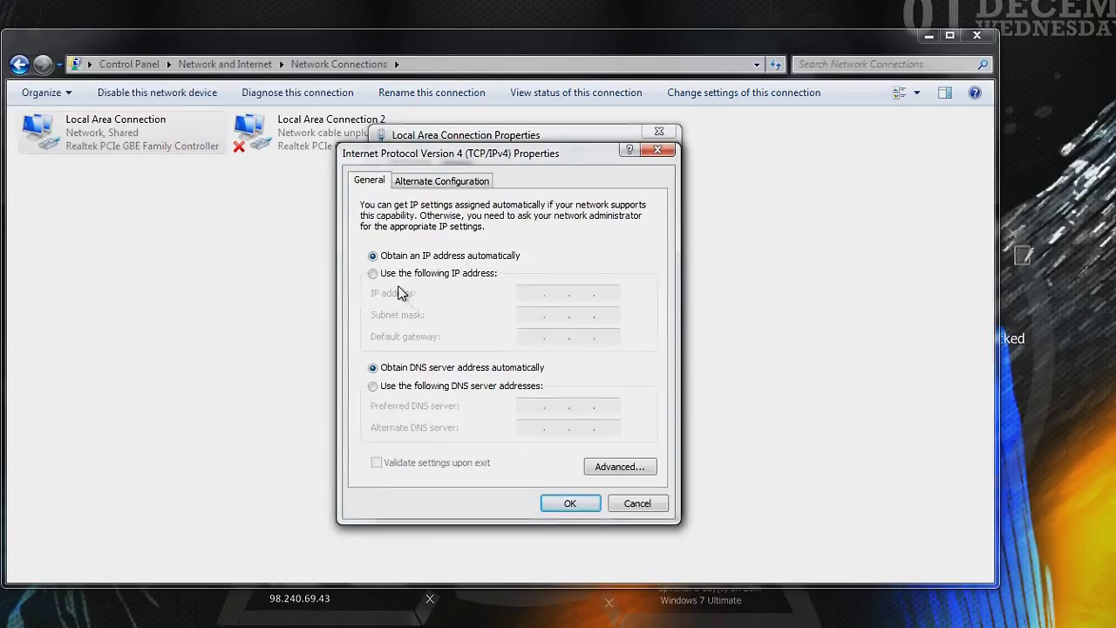
{"action": "left_click", "coordinate": [372, 274]}
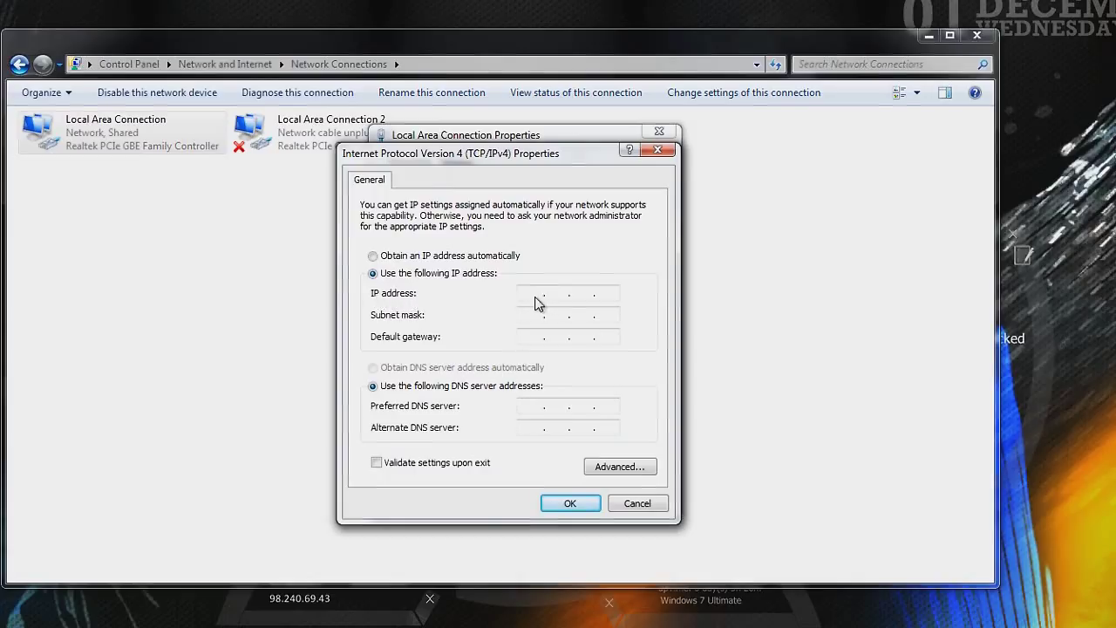
- Enter IP 192.168.1.68, mask 255.255.255.0, and gateway and preferred DNS 192.168.1.1
{"action": "type", "text": "192.168.1.68"}
{"action": "left_click", "coordinate": [521, 315]}
{"action": "left_click", "coordinate": [526, 339]}
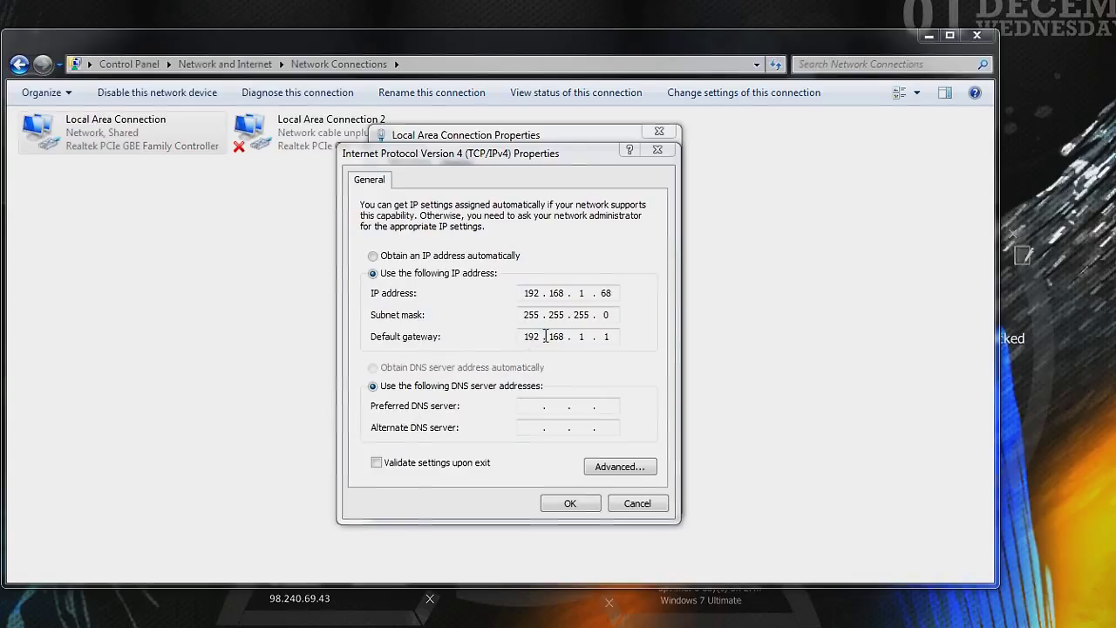
{"action": "left_click", "coordinate": [528, 405]}
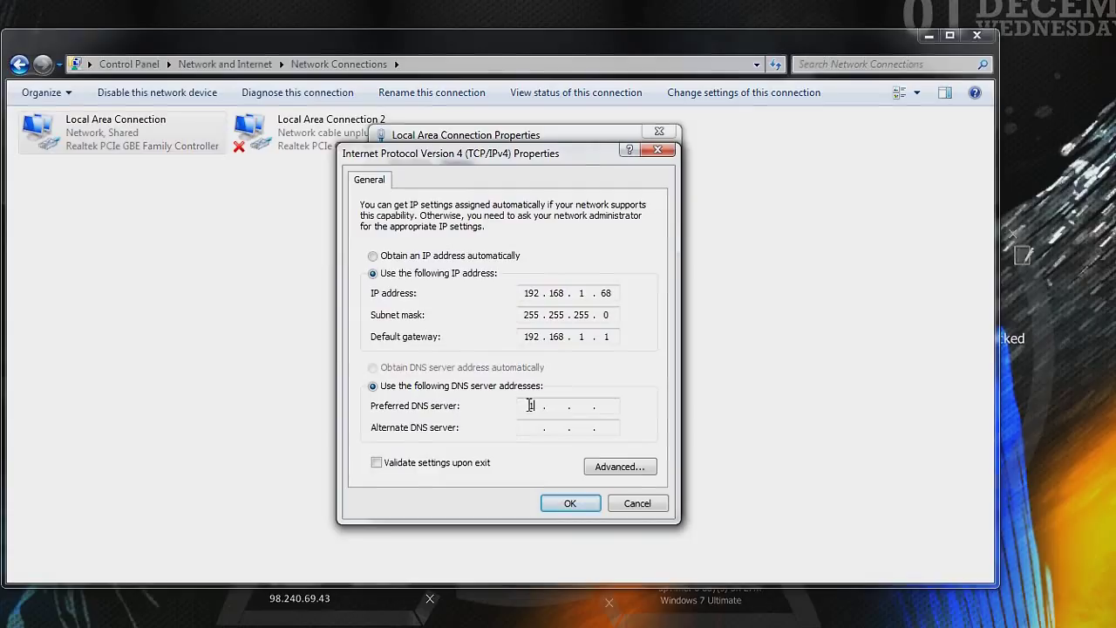
{"action": "type", "text": "192.168.1.1"}
{"action": "left_click", "coordinate": [555, 506]}
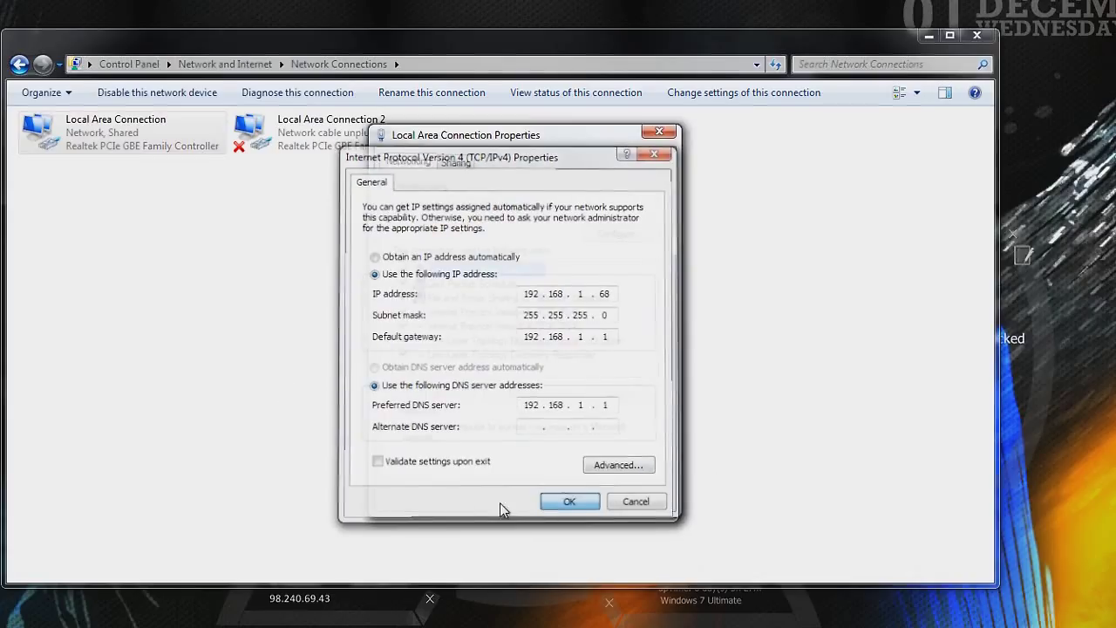
- Confirm the IPv4 dialog, close the connection properties, and reposition the Network Connections window
{"action": "left_click", "coordinate": [568, 501]}
{"action": "left_click", "coordinate": [571, 496]}
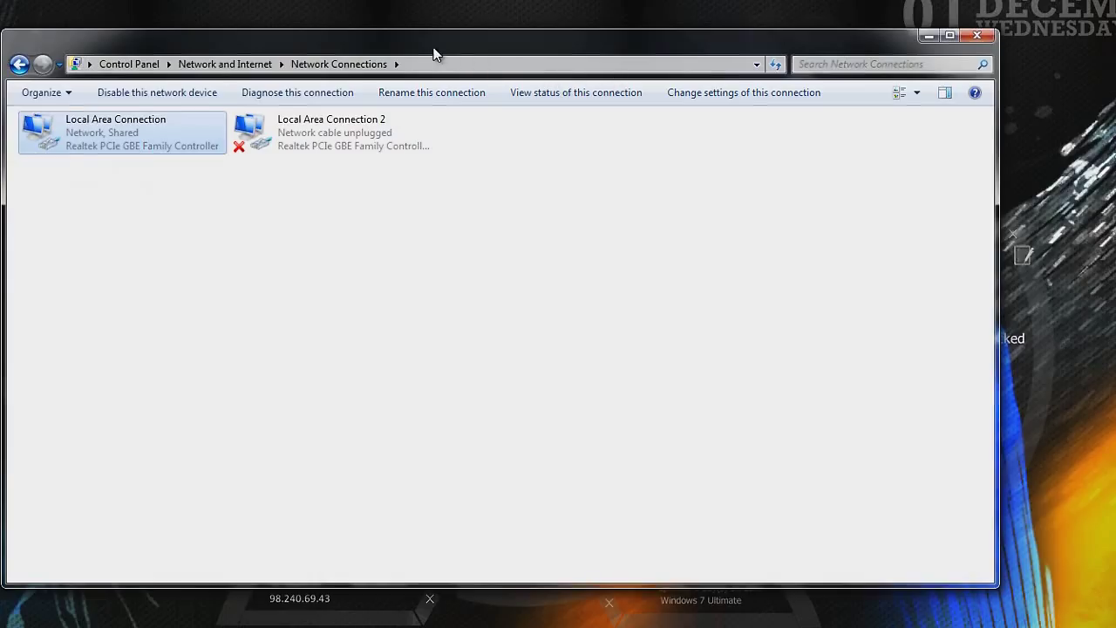
{"action": "left_click_drag", "start_coordinate": [463, 43], "coordinate": [449, 72]}
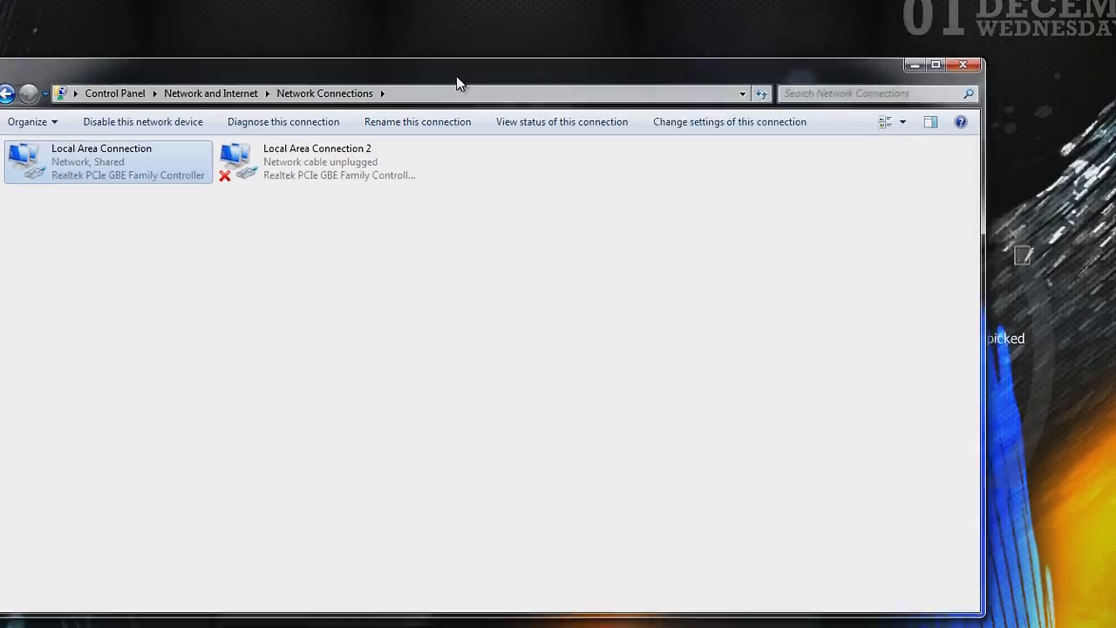
{"action": "left_click_drag", "start_coordinate": [497, 121], "coordinate": [498, 81]}
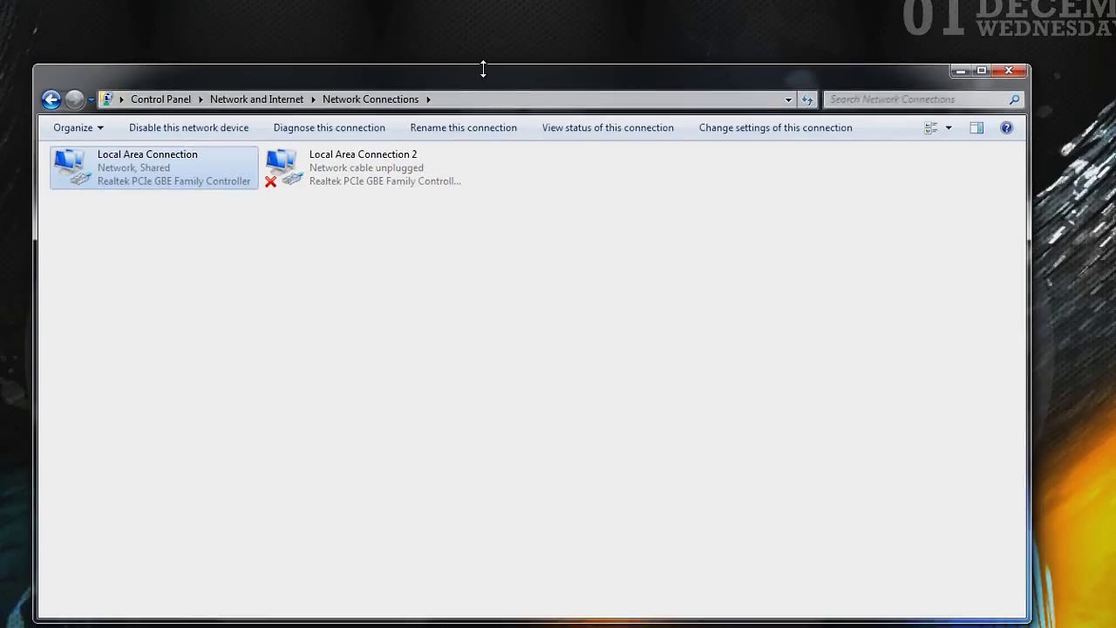